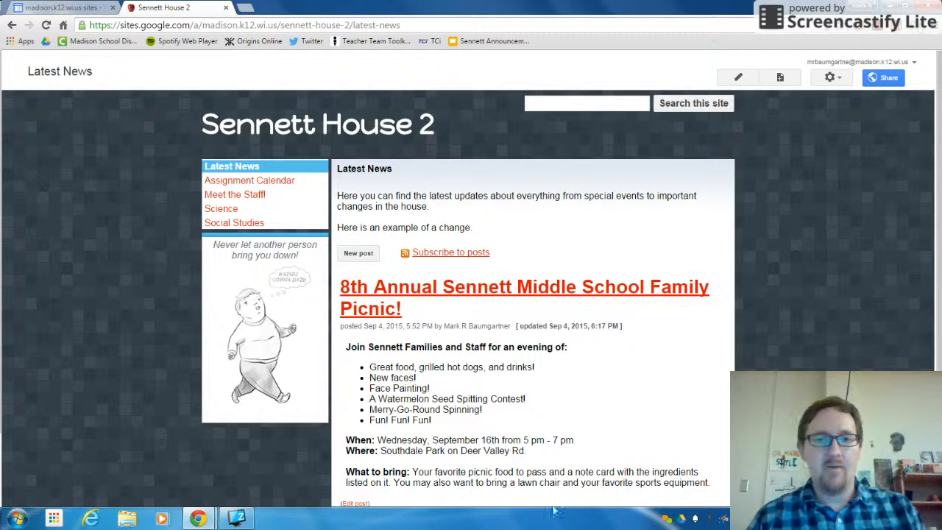
pyautogui.scroll(-1, 564, 257)
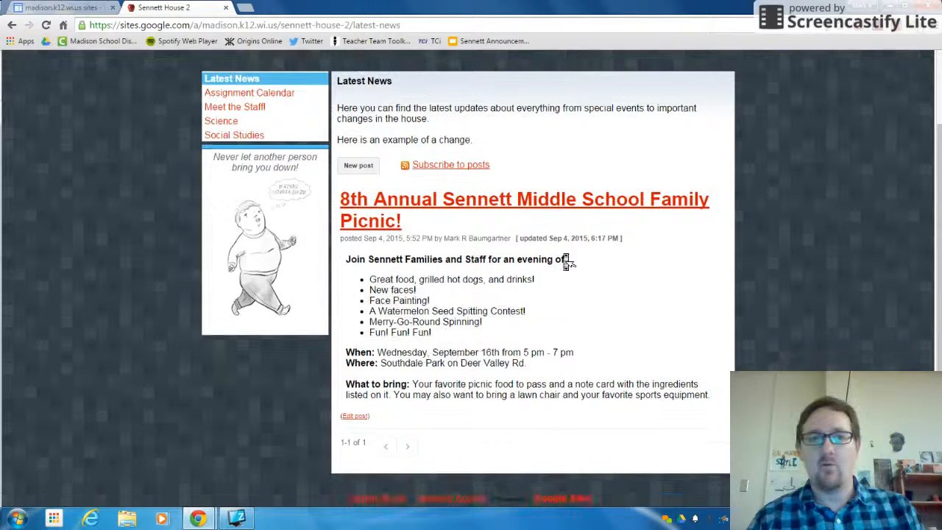
pyautogui.scroll(1, 564, 257)
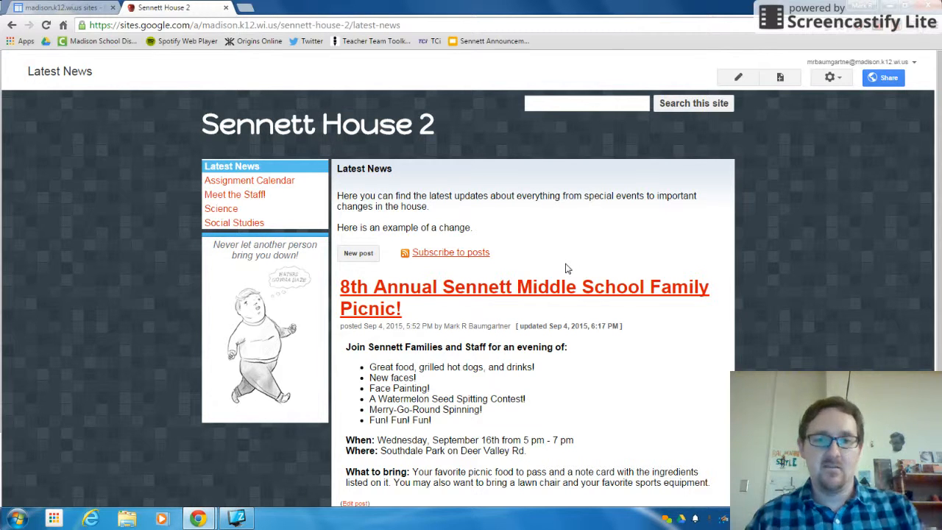
pyautogui.scroll(-1, 498, 331)
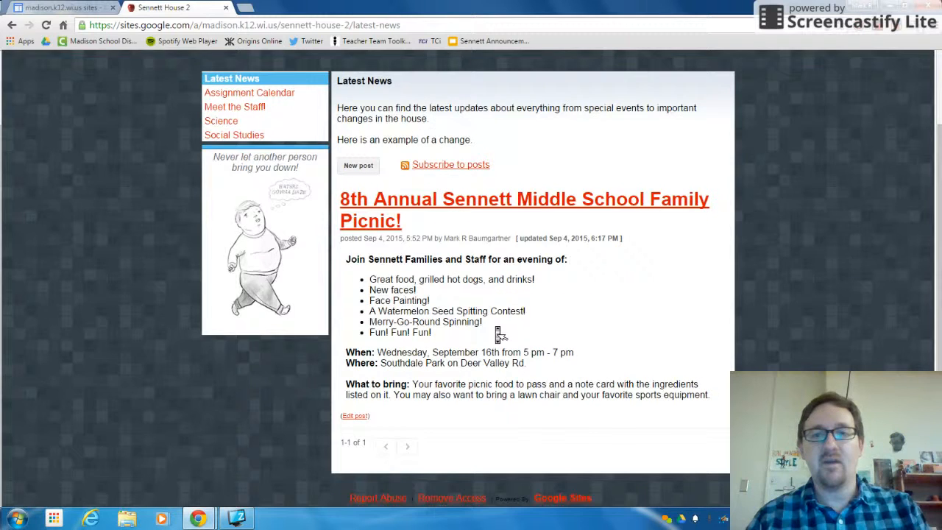
pyautogui.scroll(1, 498, 332)
pyautogui.scroll(-1, 498, 332)
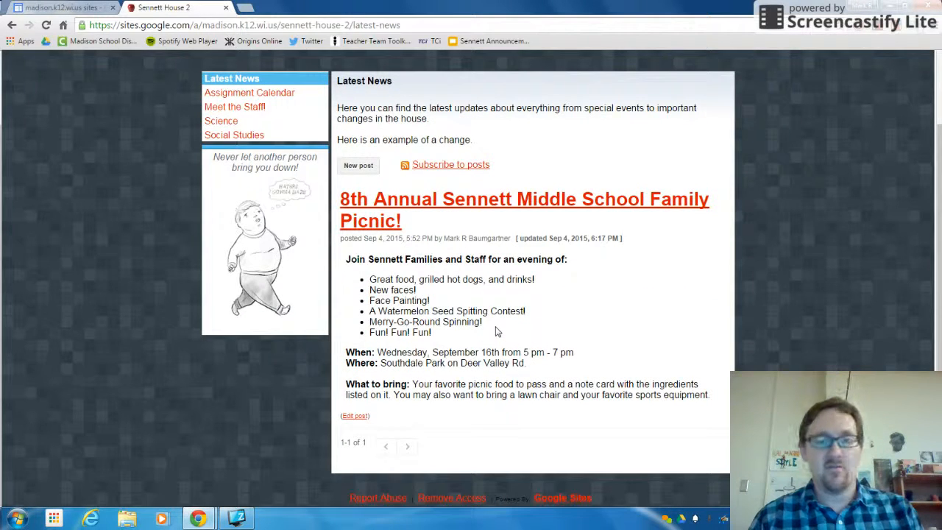
# Step: Create and save a Latest News post titled "New Example Post" with the body text "How fun?!?"
pyautogui.click(361, 166)
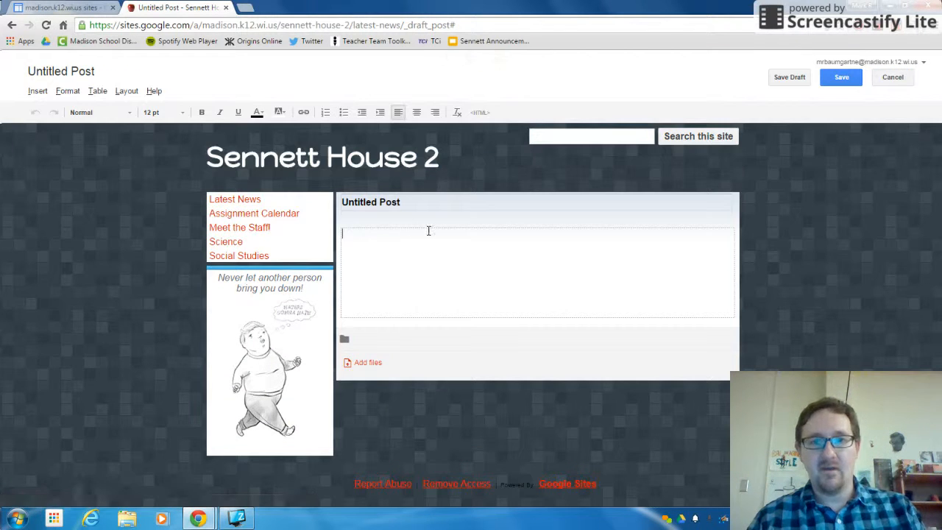
pyautogui.click(414, 206)
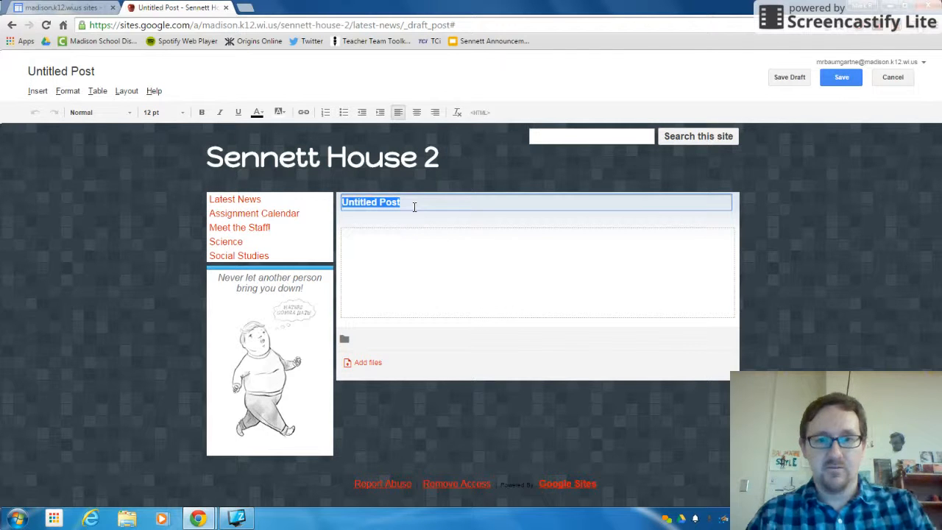
pyautogui.write('New Example Post')
pyautogui.press('Tab')
pyautogui.click(416, 206)
pyautogui.click(451, 243)
pyautogui.write('How fun?!?')
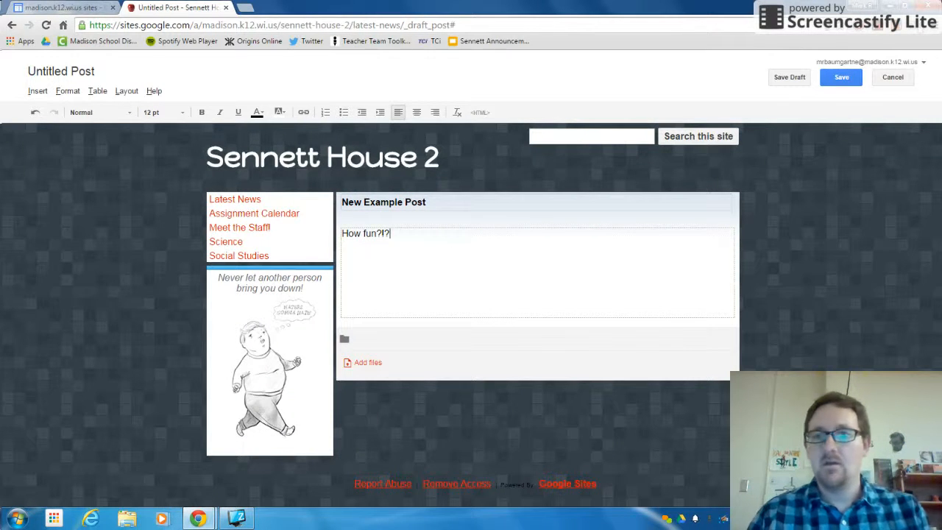
pyautogui.click(830, 81)
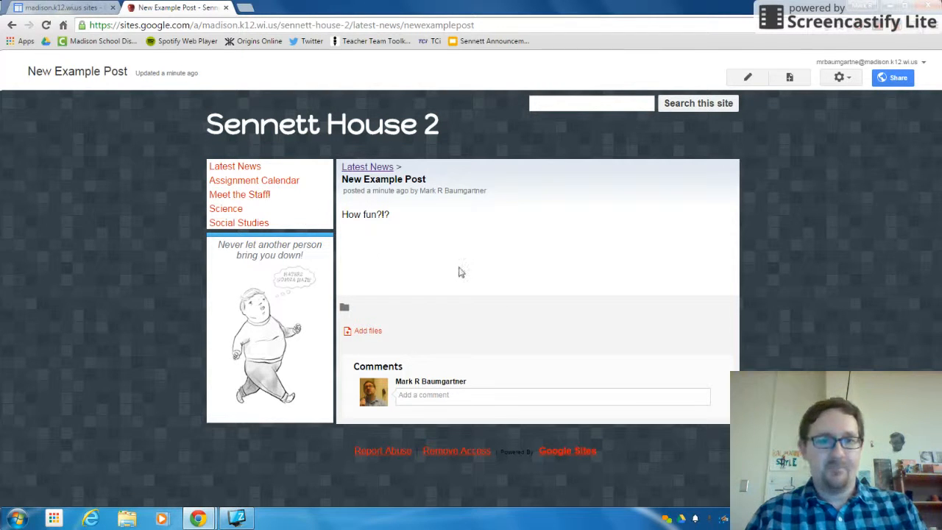
# Step: Return to the Latest News page and review how the new post is listed
pyautogui.click(237, 169)
pyautogui.scroll(-1, 494, 256)
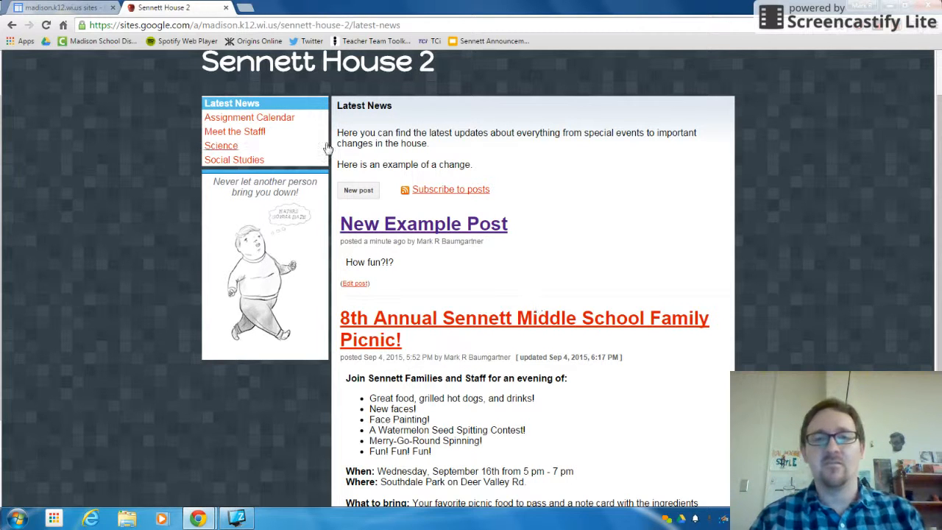
pyautogui.scroll(1, 672, 254)
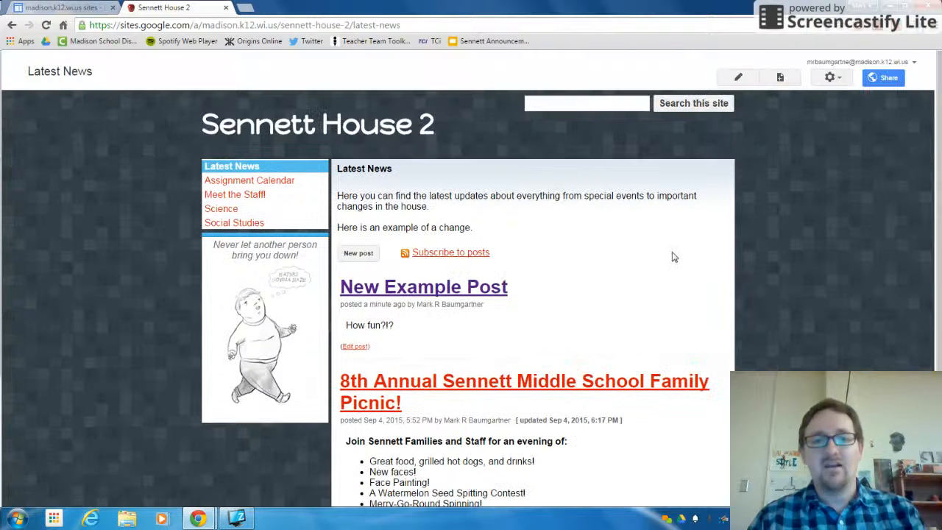
# Step: Open the "New Example Post" announcement and delete its page from the site
pyautogui.click(411, 295)
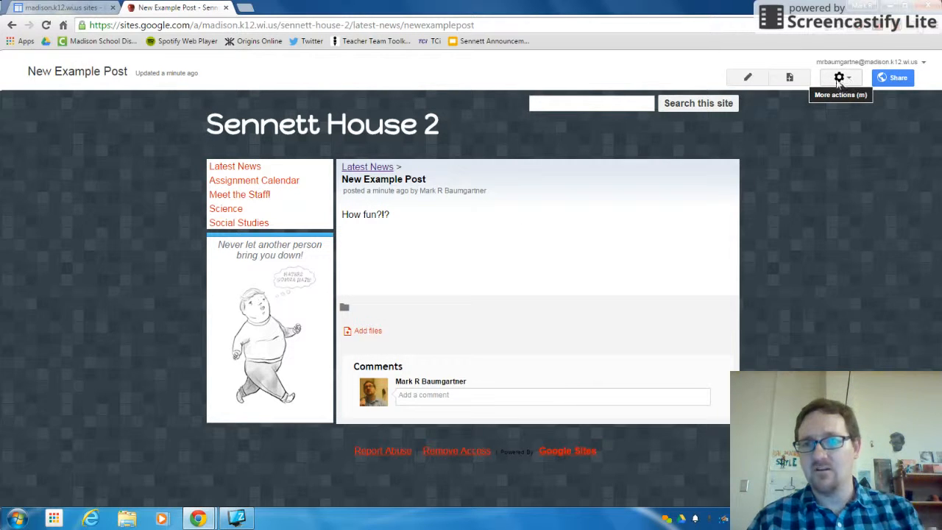
pyautogui.click(838, 78)
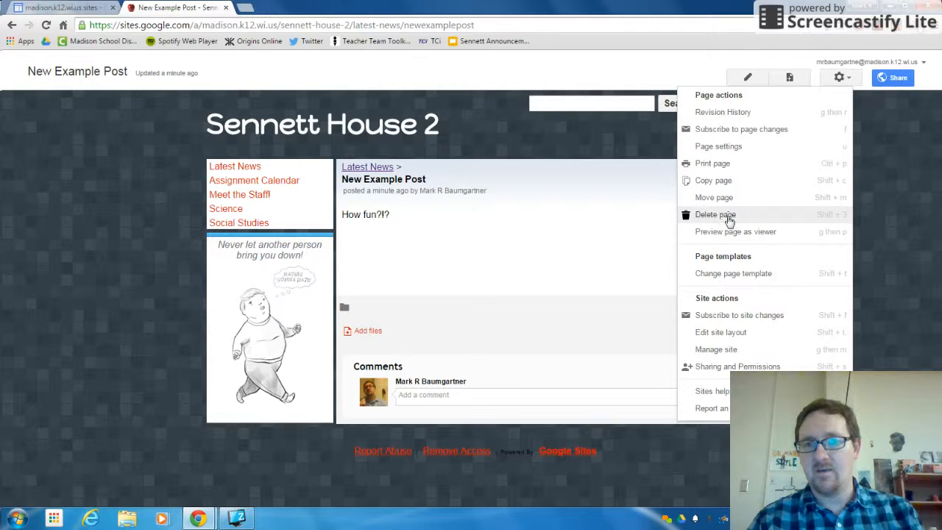
pyautogui.click(715, 215)
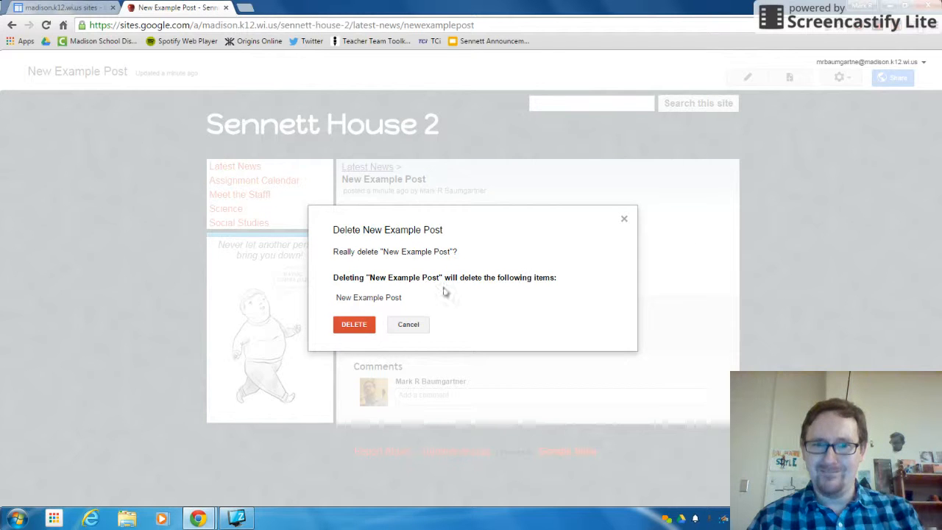
pyautogui.click(357, 327)
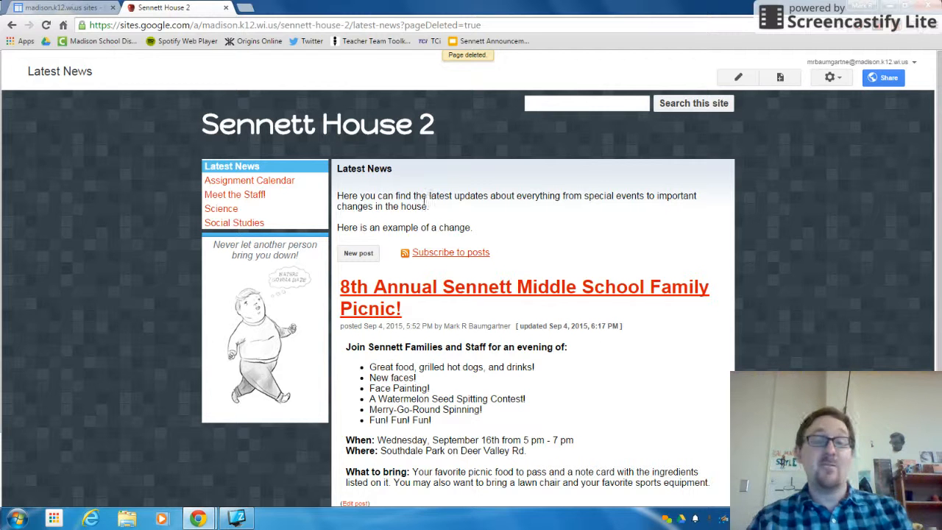
pyautogui.scroll(-2, 547, 363)
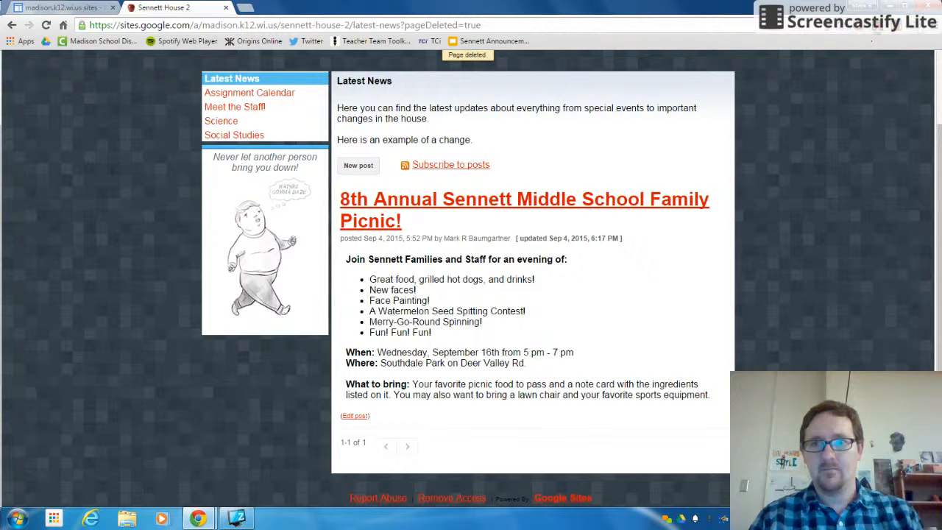
pyautogui.scroll(2, 526, 209)
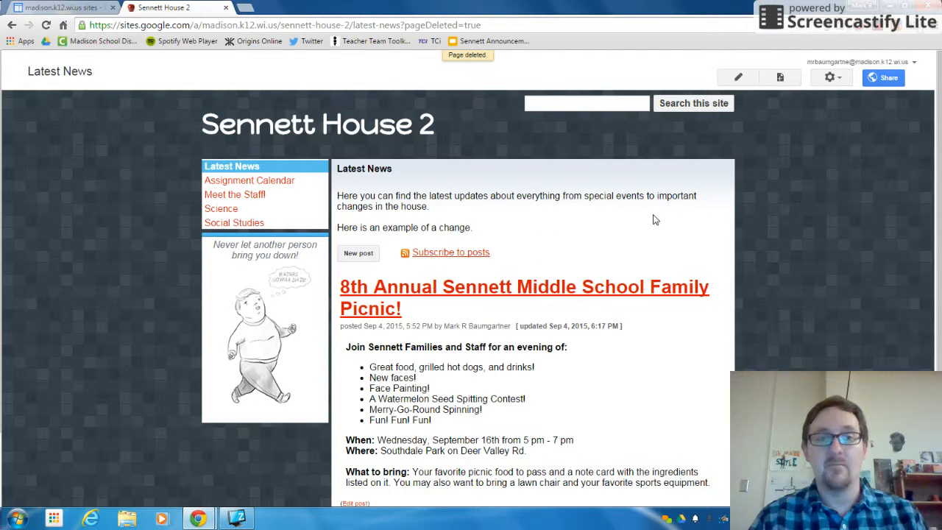
# Step: Create a top-level page named "Science Blog" using the Announcements template
pyautogui.click(780, 78)
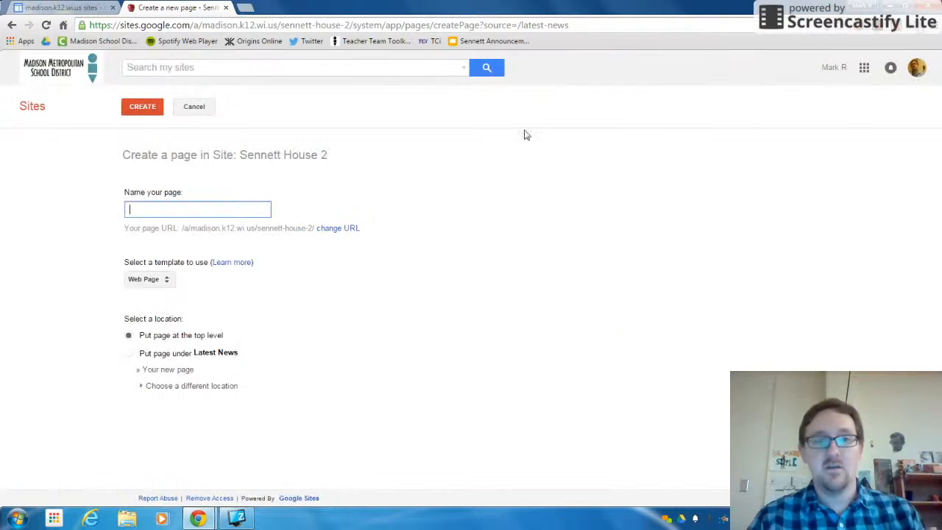
pyautogui.write('Science Blog')
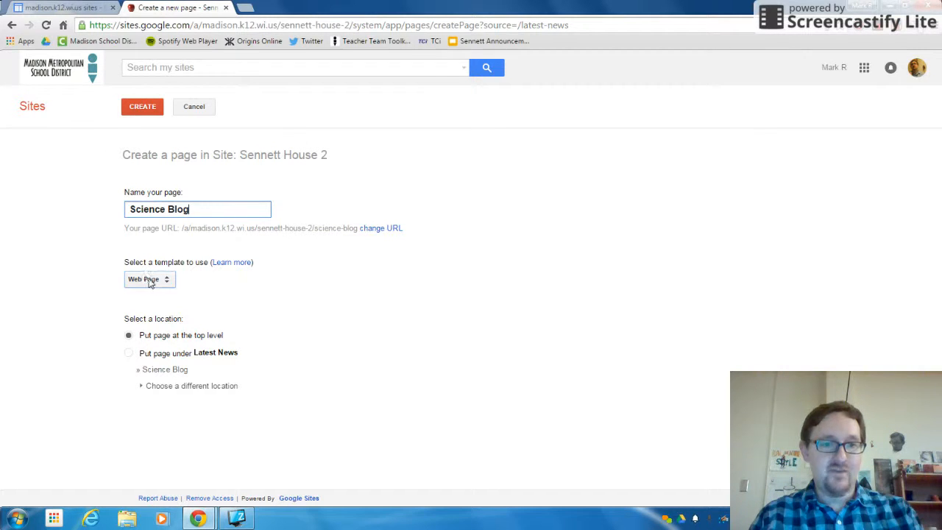
pyautogui.click(148, 281)
pyautogui.click(154, 296)
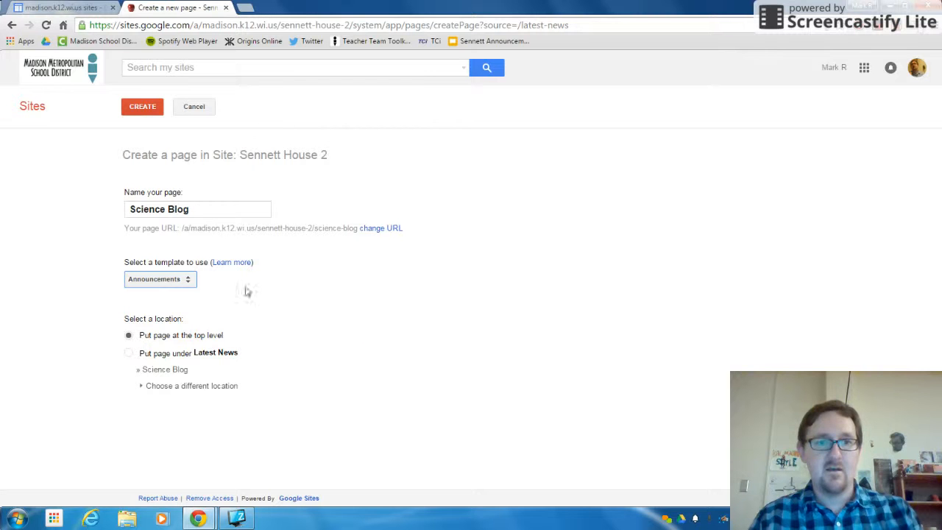
pyautogui.click(144, 112)
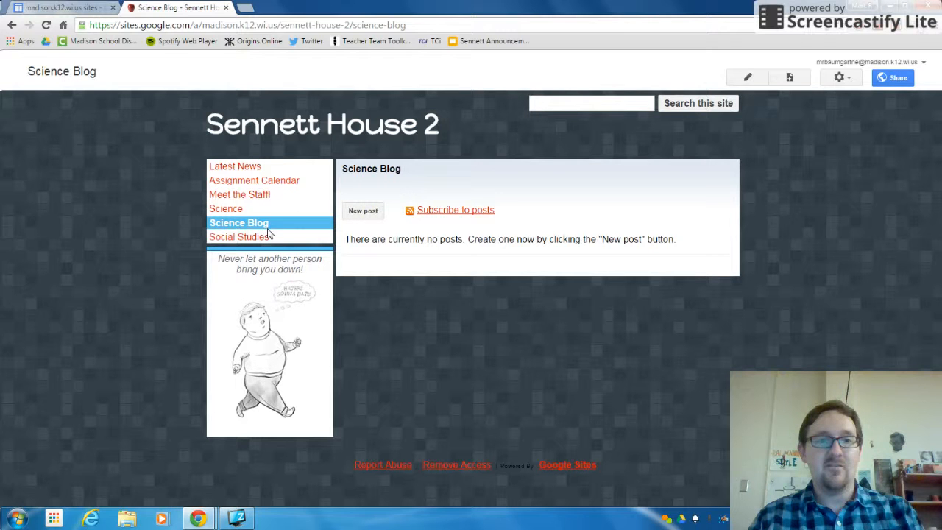
# Step: Move the Science Blog page under the Science page, and open Science to check its subpages
pyautogui.click(842, 78)
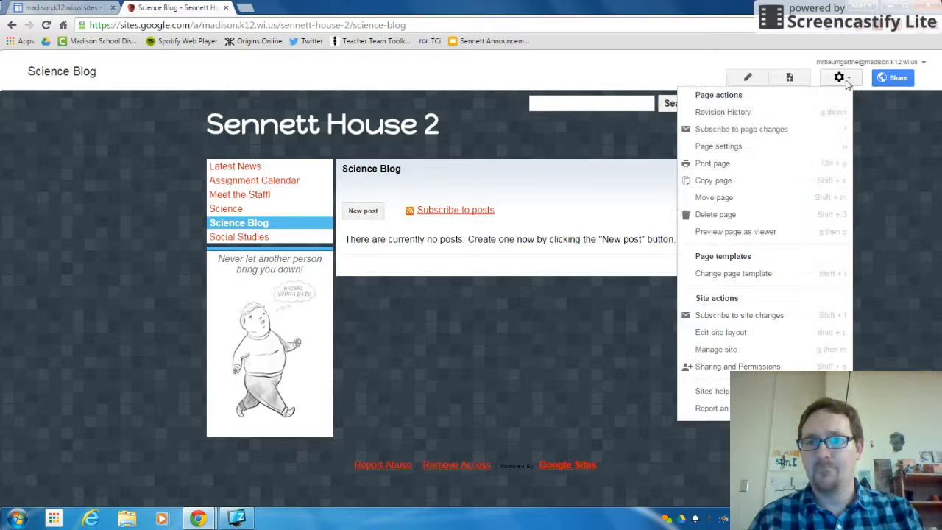
pyautogui.click(723, 205)
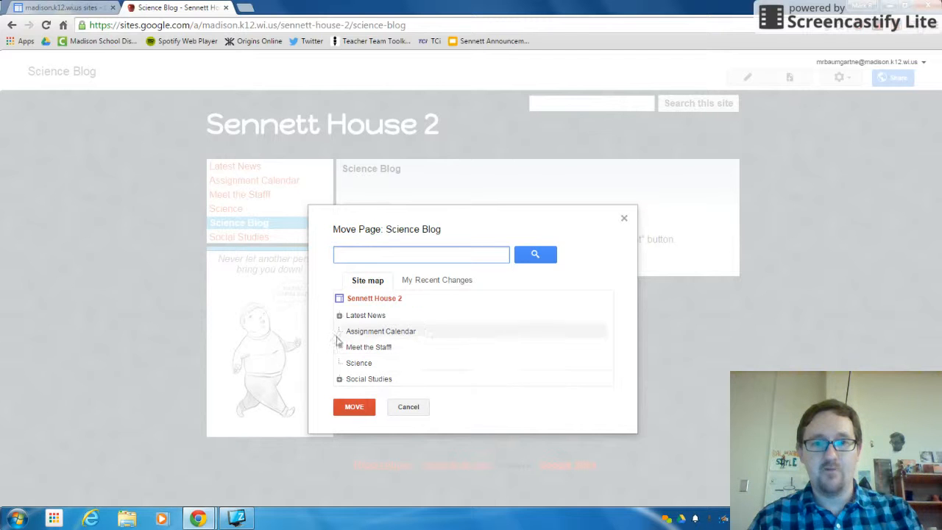
pyautogui.click(359, 364)
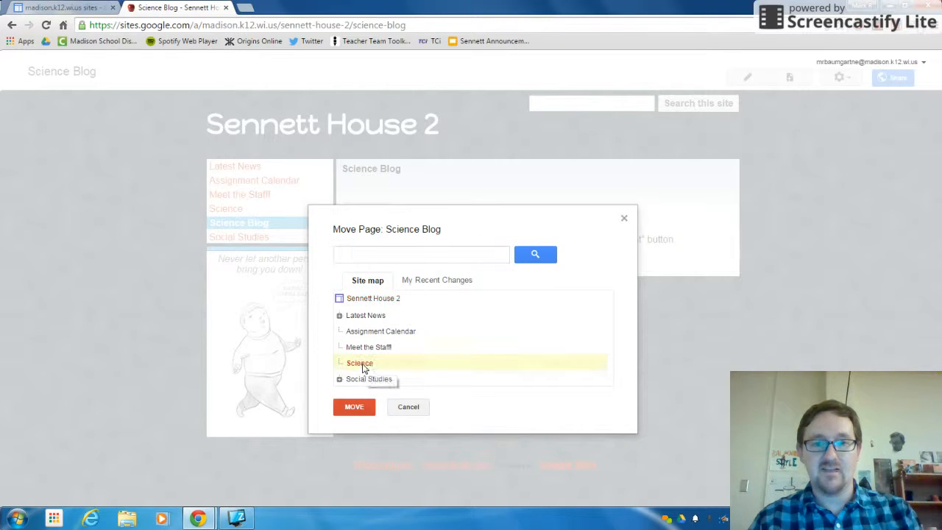
pyautogui.click(355, 407)
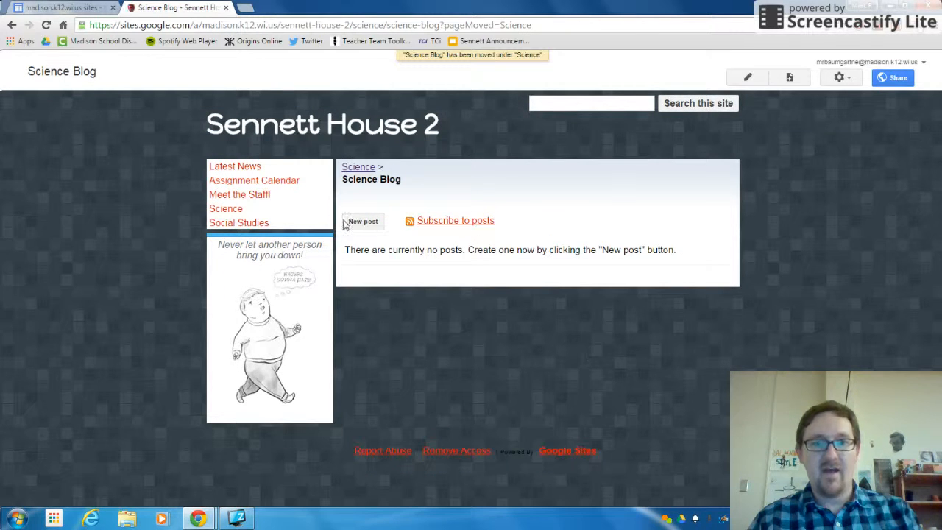
pyautogui.click(222, 210)
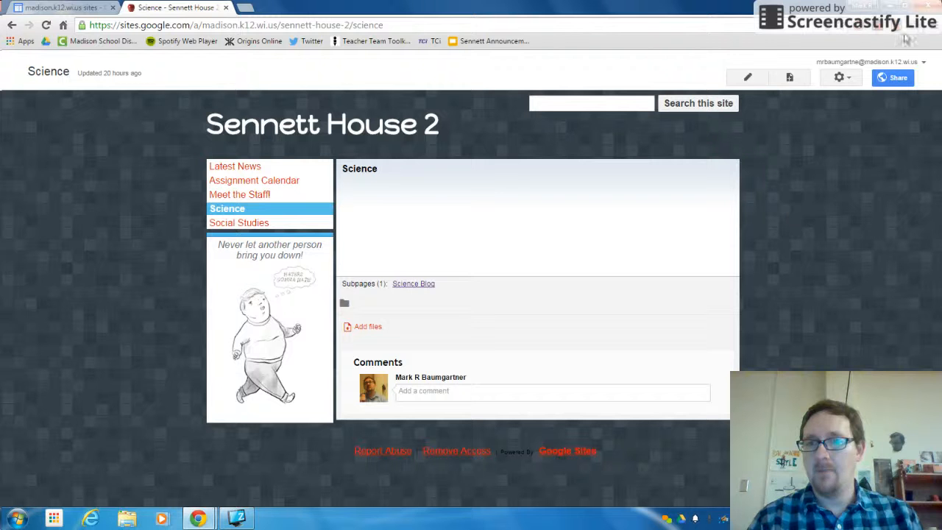
pyautogui.click(881, 35)
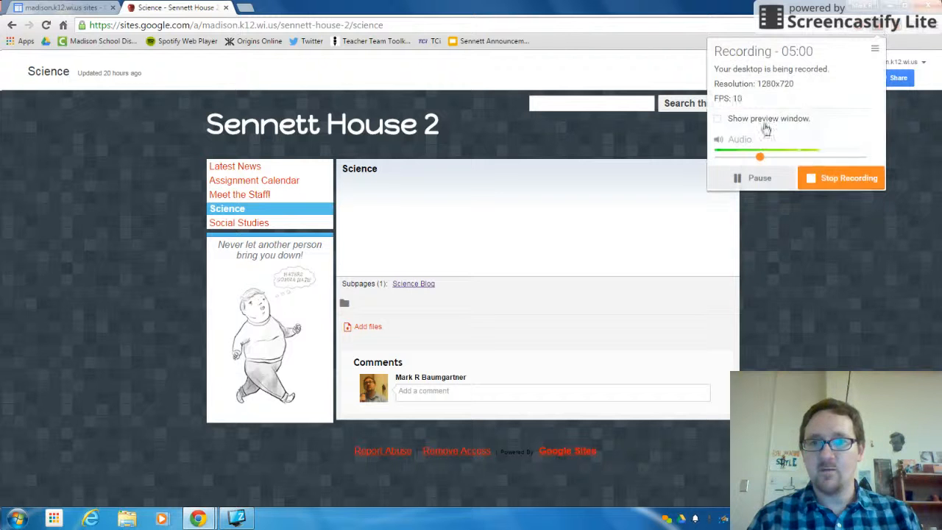